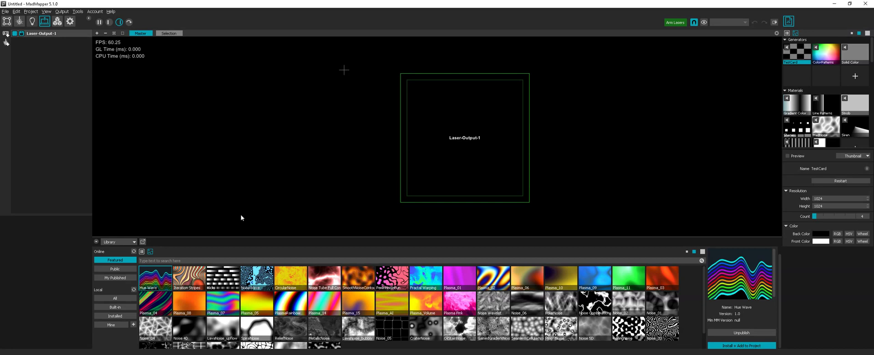
Step: Collapse the Library panel so the Laser-Output-1 canvas fills the workspace
left_click(96, 241)
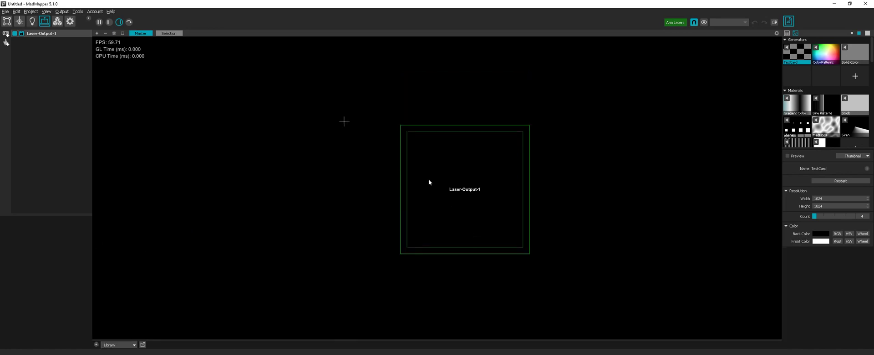
Step: Create a new laser project and show Laser-Output-1's output settings and laser materials
left_click(5, 12)
mouse_move(9, 21)
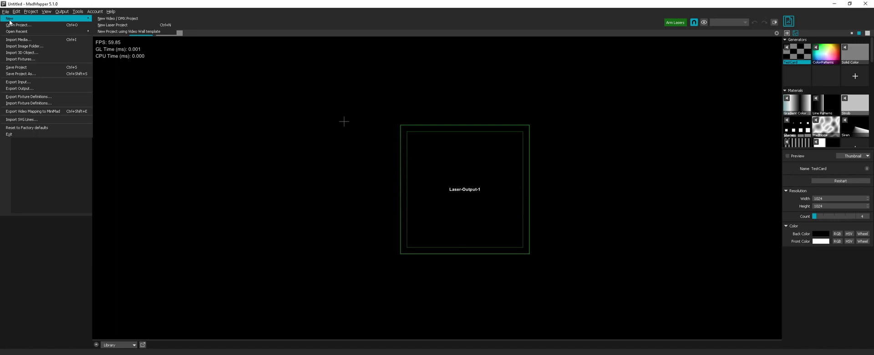
left_click(113, 25)
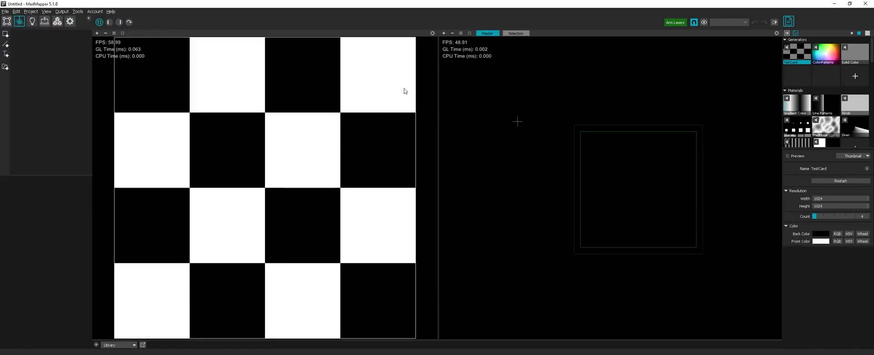
left_click(48, 27)
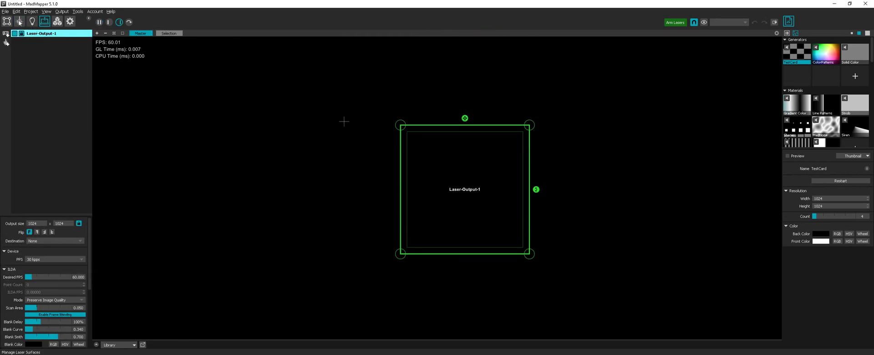
scroll(813, 90, "down", 5)
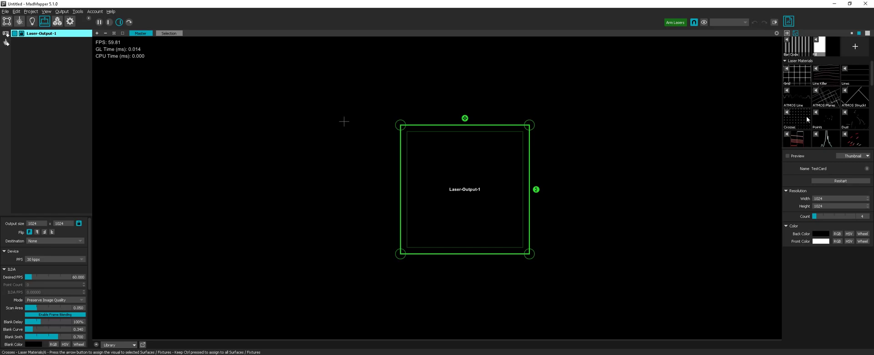
Step: Drop Crosses onto the output as Laser Quad-1, disable Perspective, and stretch its corner outward
left_click_drag(806, 116, 650, 140)
left_click_drag(448, 185, 448, 187)
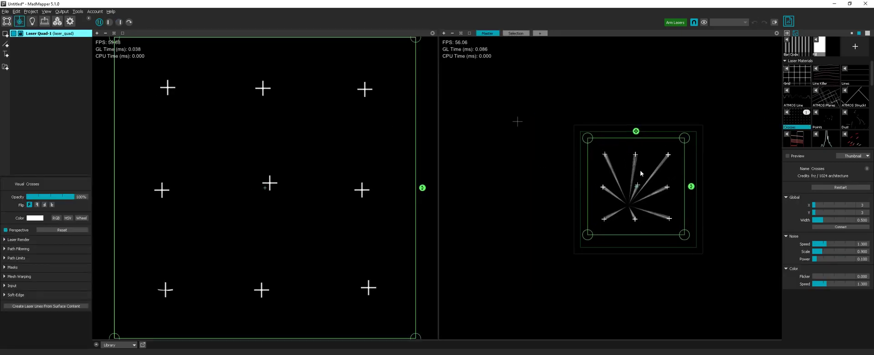
scroll(641, 170, "up", 3)
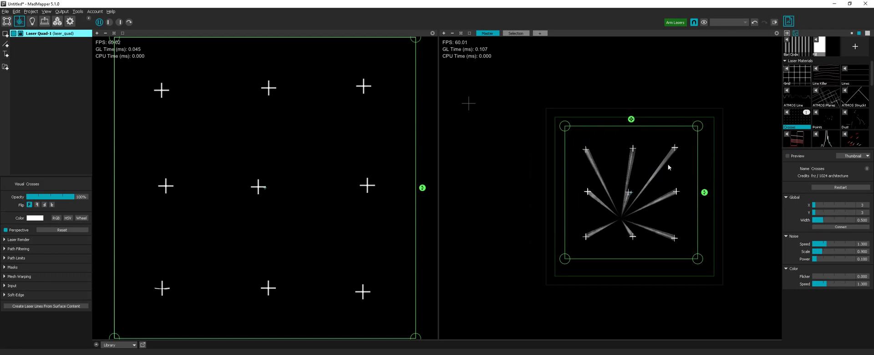
left_click_drag(628, 157, 619, 149)
left_click(21, 228)
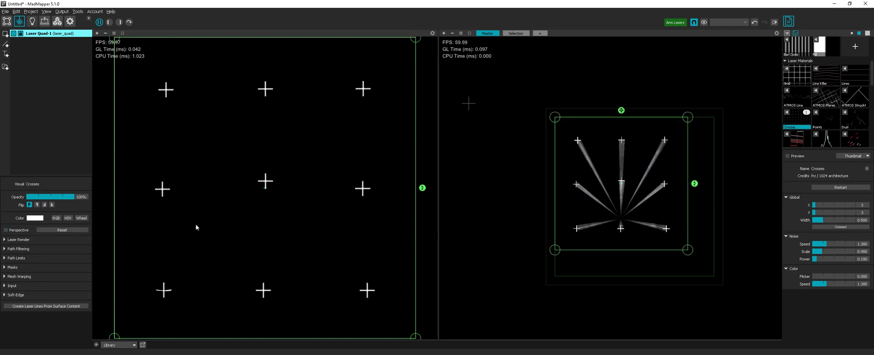
left_click_drag(691, 248, 714, 276)
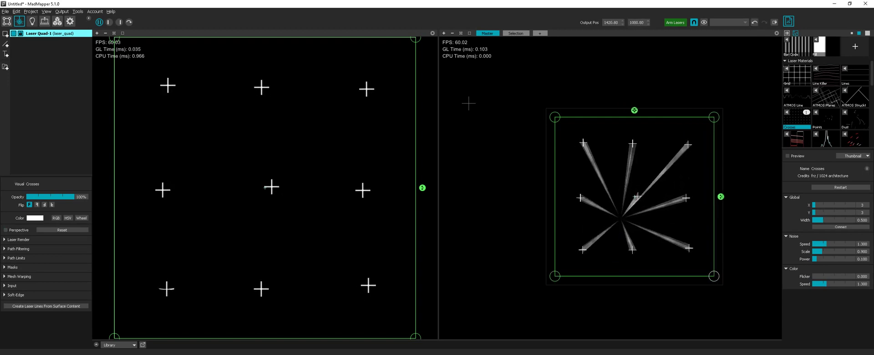
Step: Switch to wysiwyg and open LasersQuickTest.wyg from the start screen
left_click(235, 354)
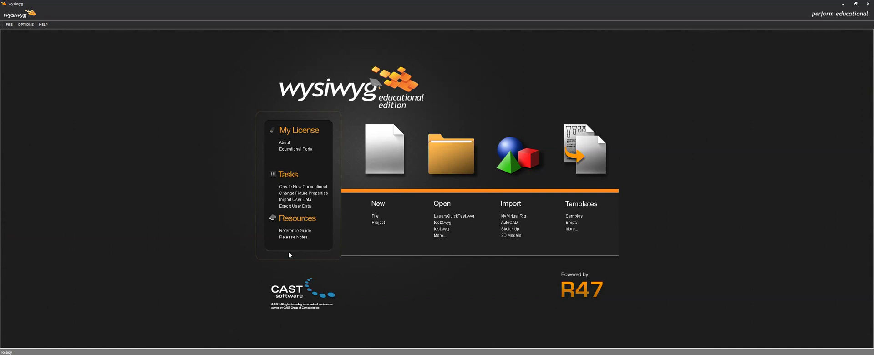
left_click(454, 217)
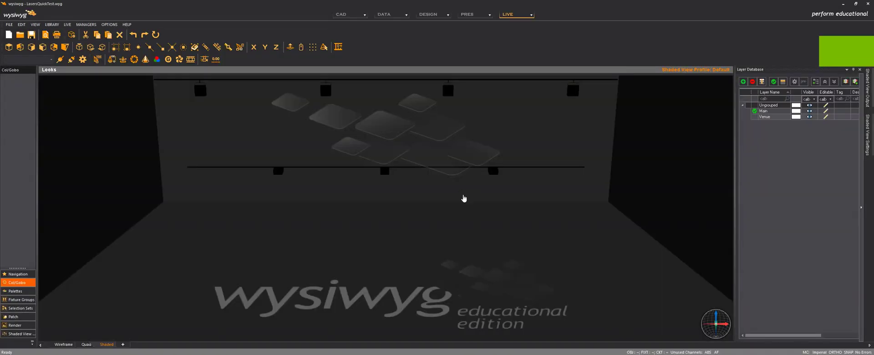
Step: Launch MiniConsole by searching 'mini', then minimise its window
key("super")
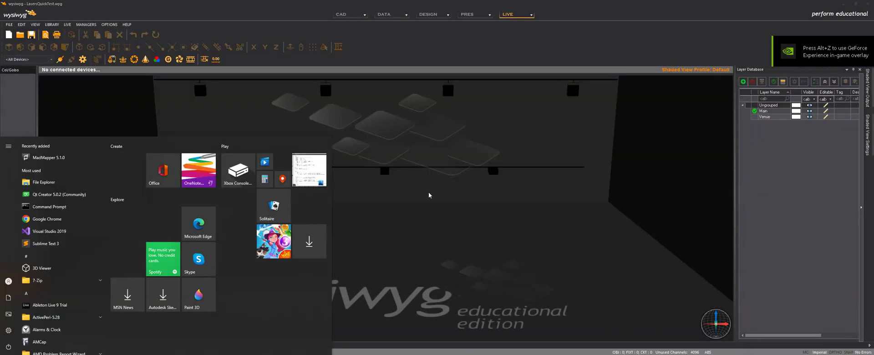
type("mini")
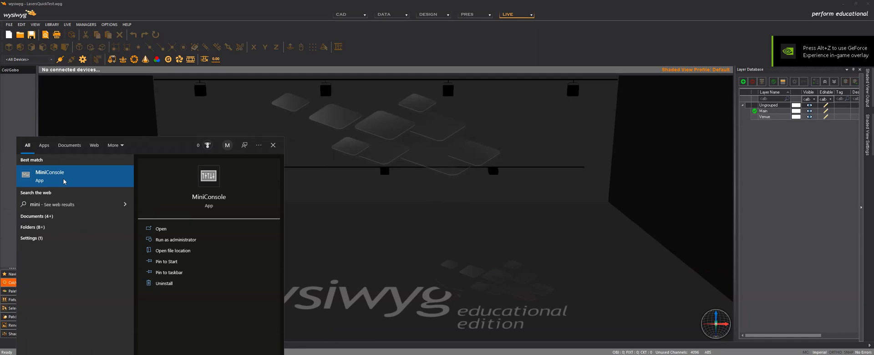
left_click(72, 175)
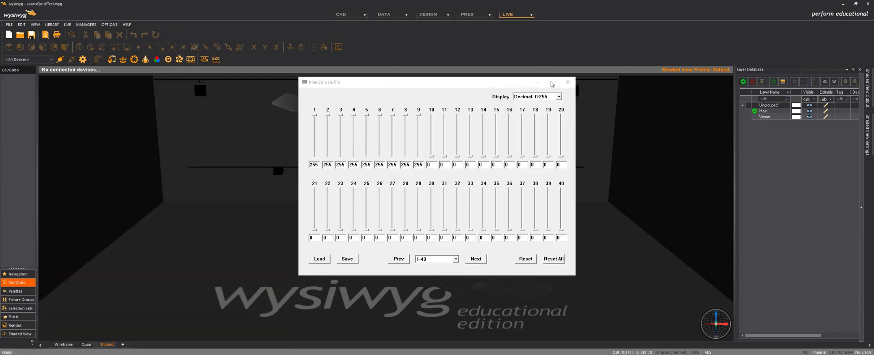
left_click(537, 84)
left_click(521, 18)
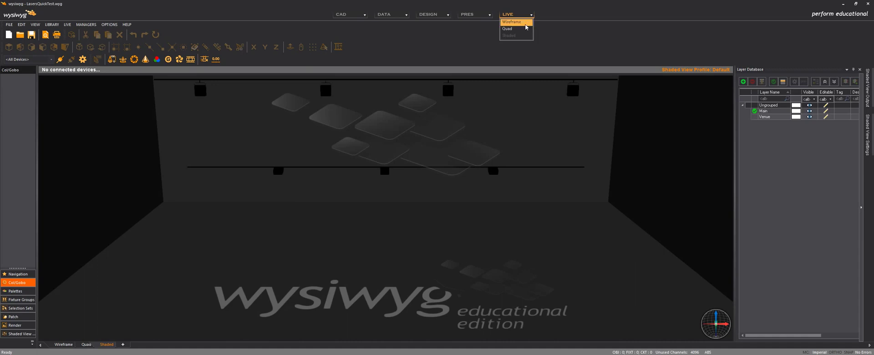
Step: Connect the Mini Console device in wysiwyg's Device Manager
left_click(587, 29)
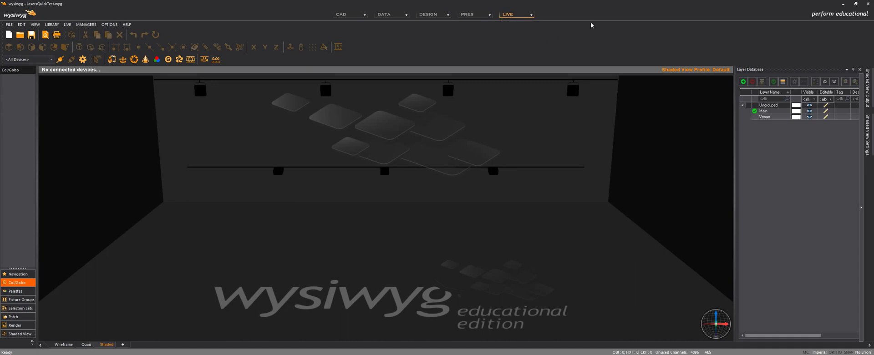
left_click(112, 26)
mouse_move(93, 29)
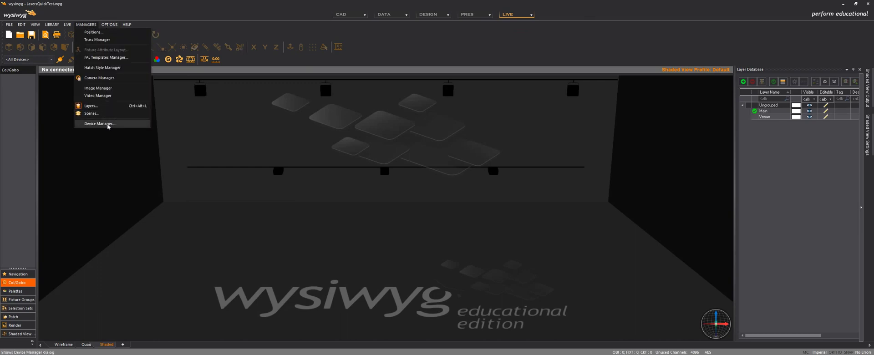
left_click(107, 124)
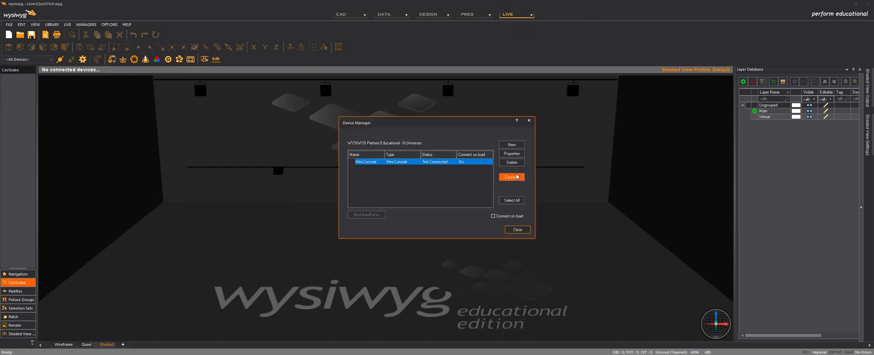
left_click(512, 177)
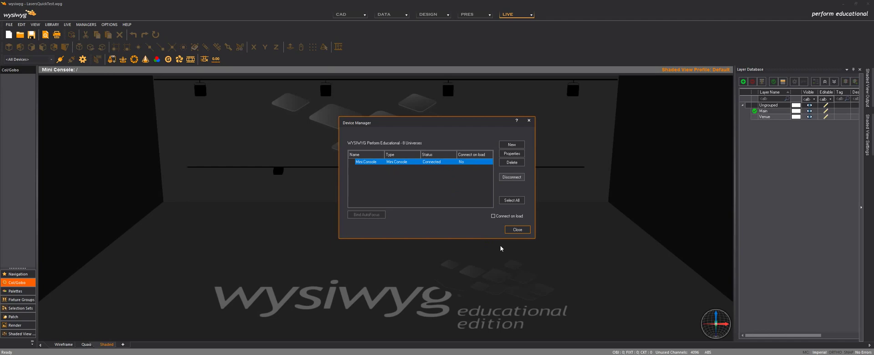
left_click(517, 230)
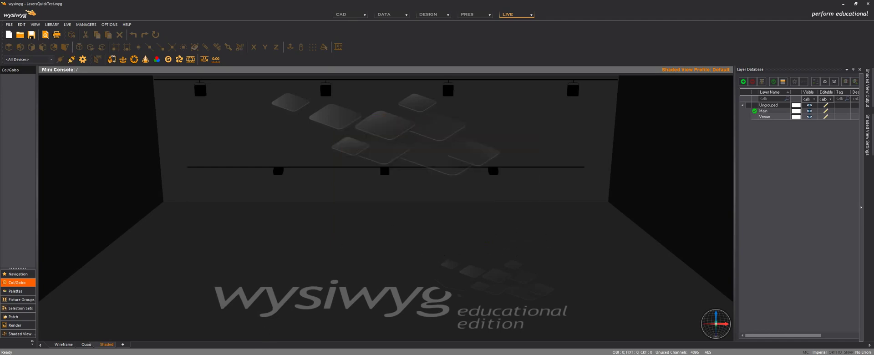
Step: Enable External Visualization with Wysiwyg as the target in MadMapper's Laser preferences
key("alt+Tab")
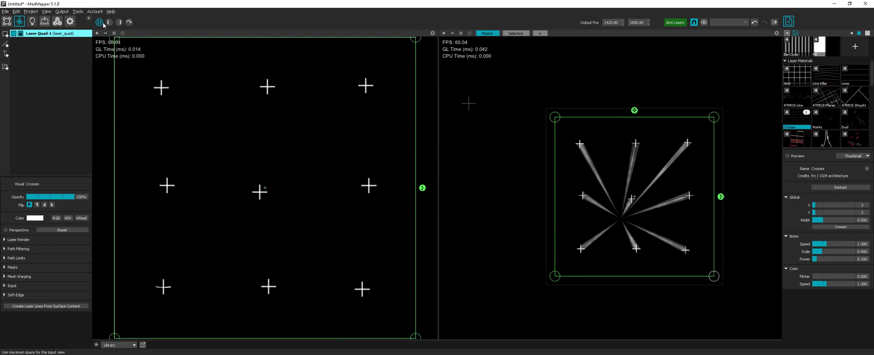
left_click(82, 13)
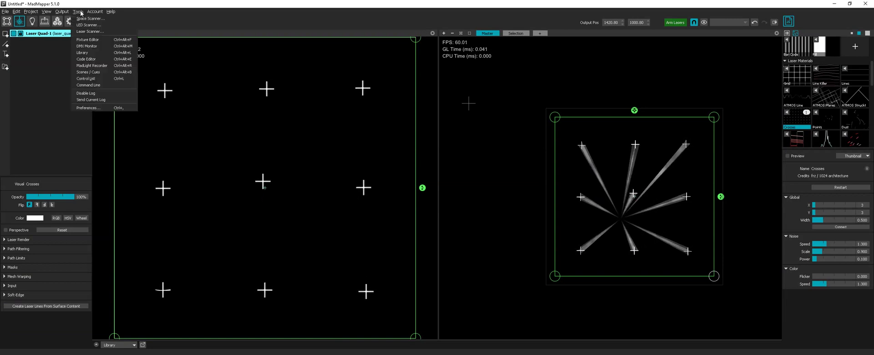
left_click(112, 109)
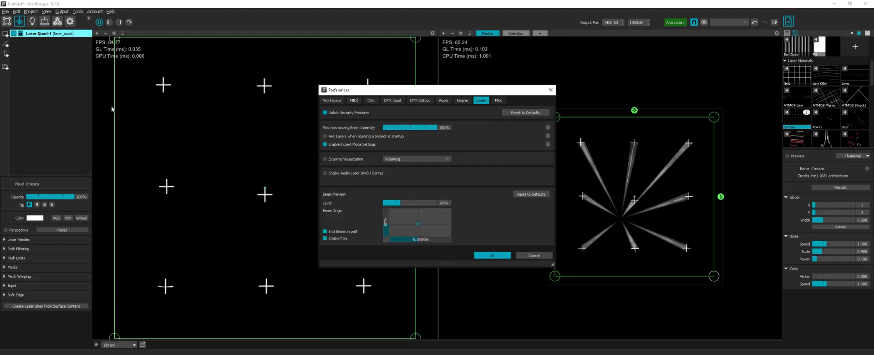
left_click(325, 158)
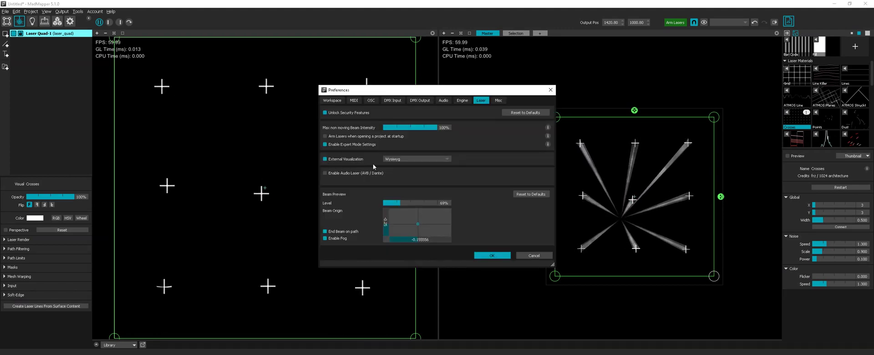
left_click(408, 159)
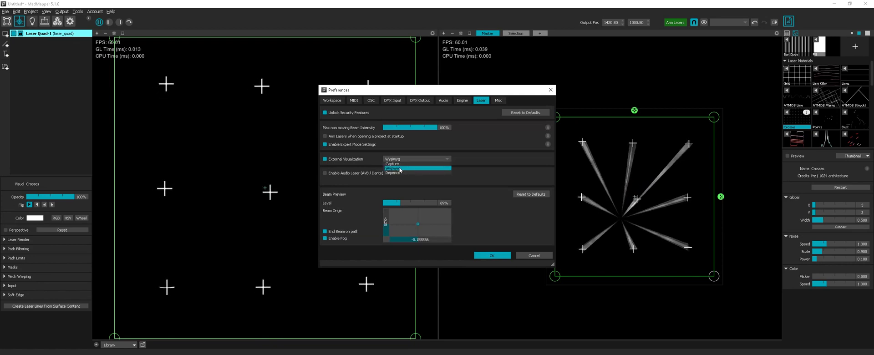
left_click(399, 168)
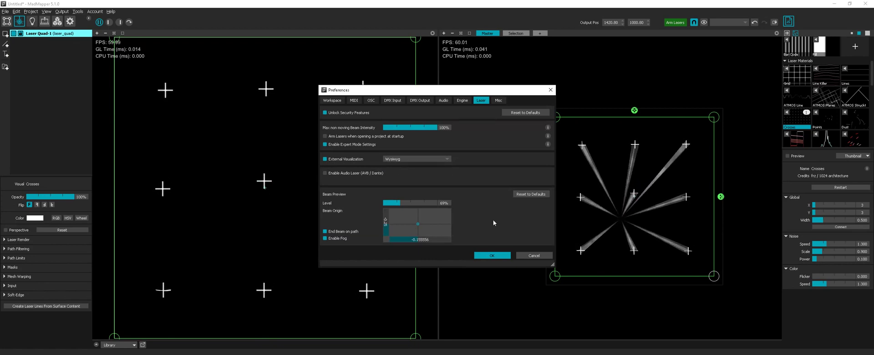
left_click(492, 255)
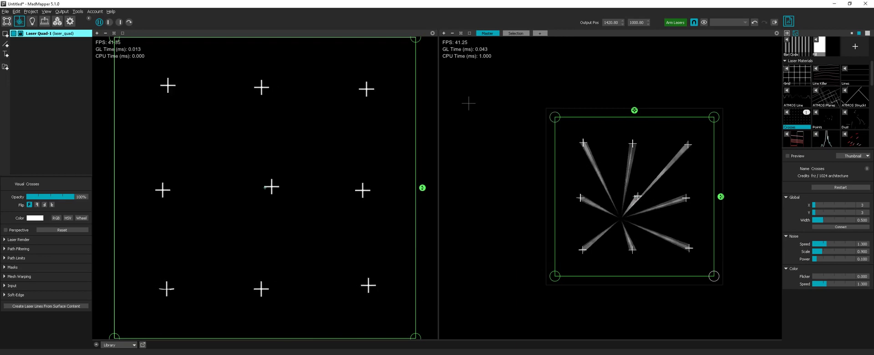
Step: Switch between wysiwyg and MadMapper to view the projected crosses, then enter CAD mode
key("alt+Tab")
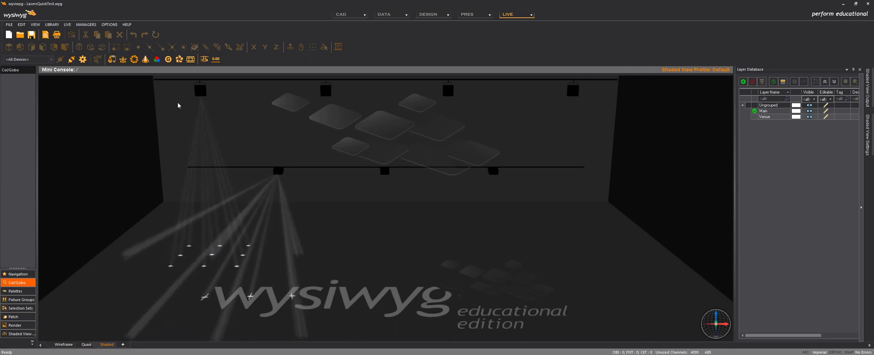
key("alt+Tab")
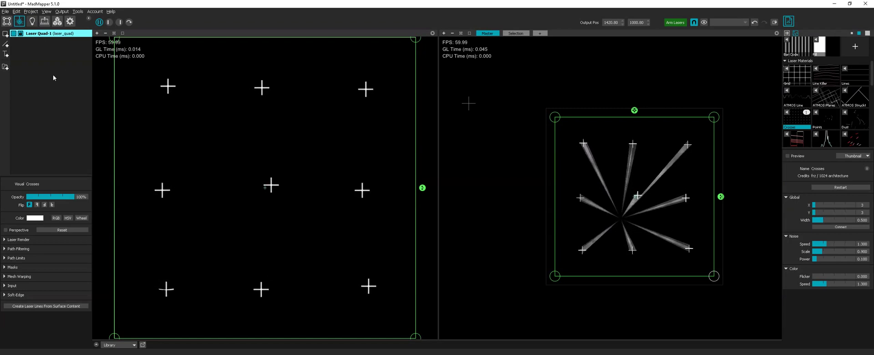
key("alt+Tab")
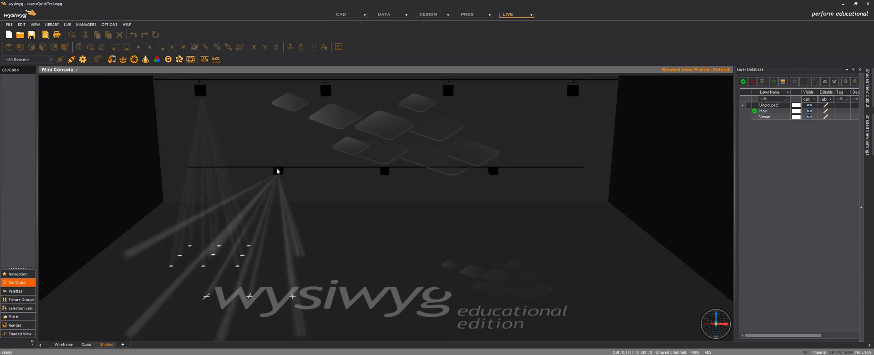
left_click(346, 13)
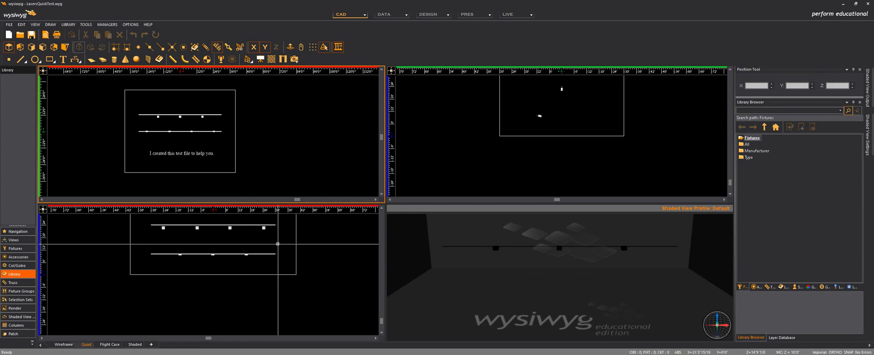
Step: Set the left laser fixture's Laser Source to the LaserAnimation protocol on input 1
left_click(182, 256)
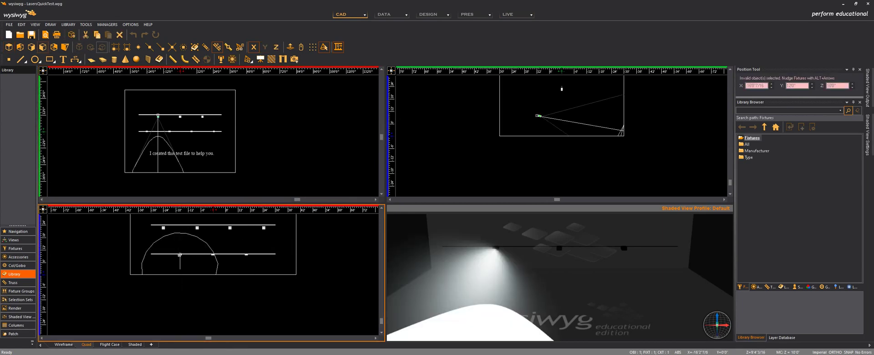
right_click(180, 257)
left_click(217, 5)
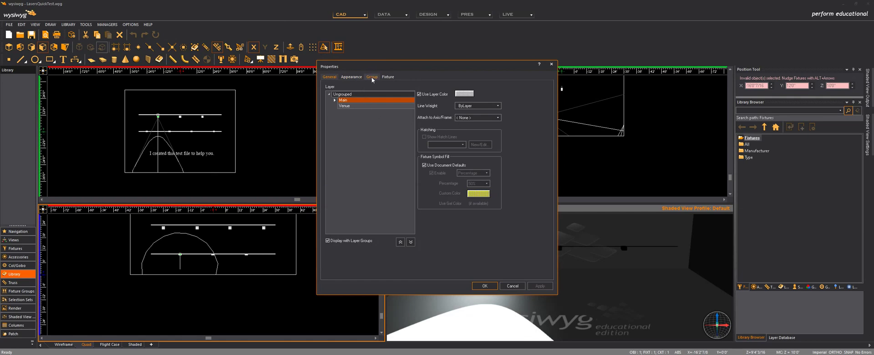
left_click(387, 78)
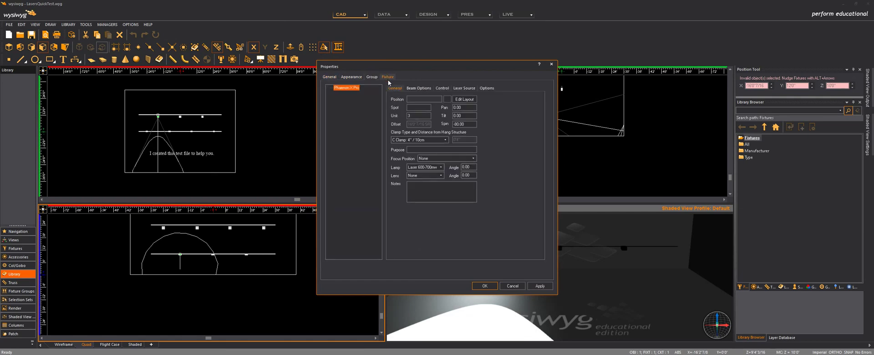
left_click(471, 88)
left_click(436, 109)
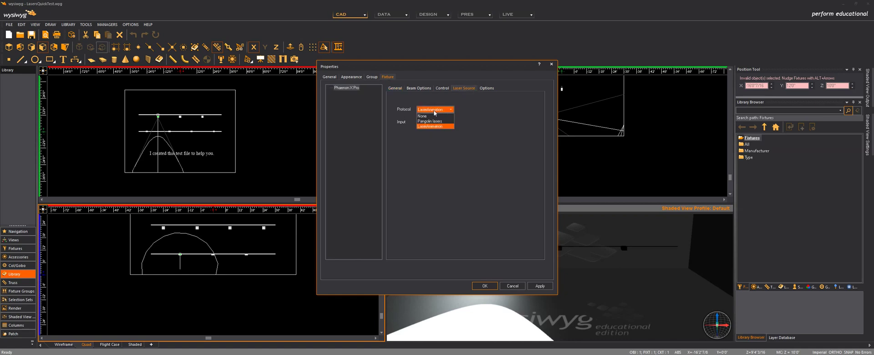
left_click(450, 110)
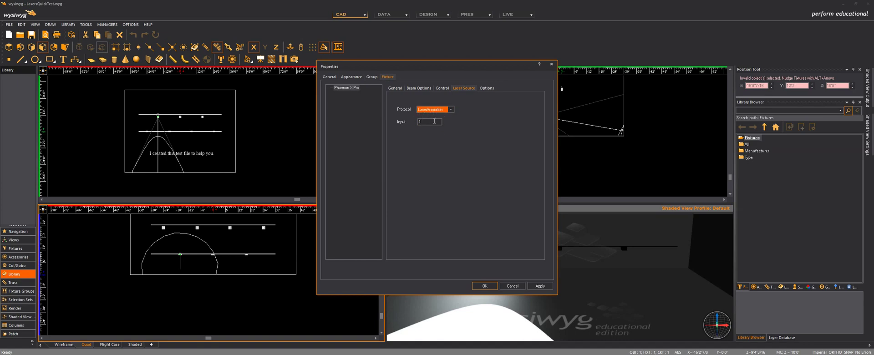
left_click(435, 121)
left_click(522, 291)
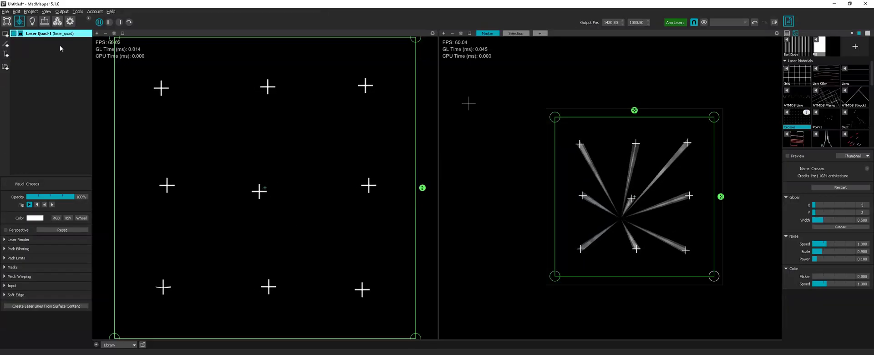
Step: Add Laser-Output-2 beside Laser-Output-1, leaving its destination set to None
left_click(44, 21)
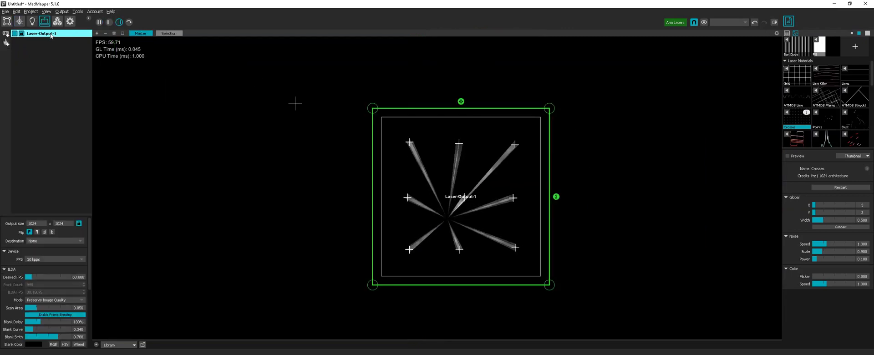
left_click(6, 34)
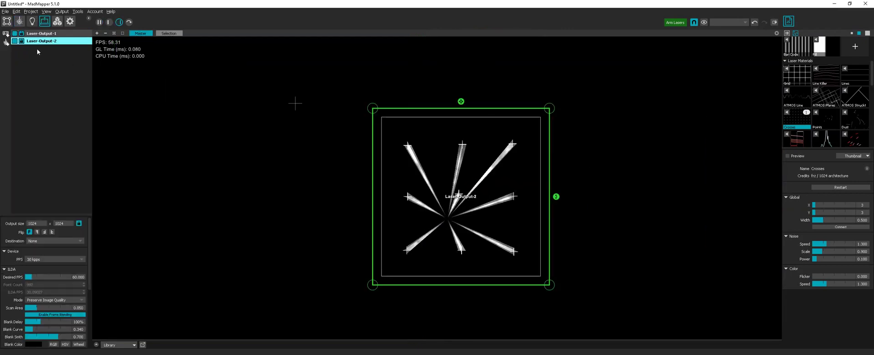
left_click_drag(464, 191, 651, 190)
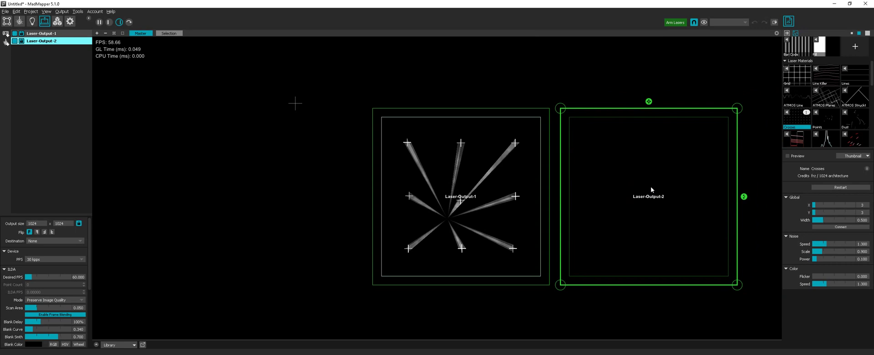
left_click(37, 241)
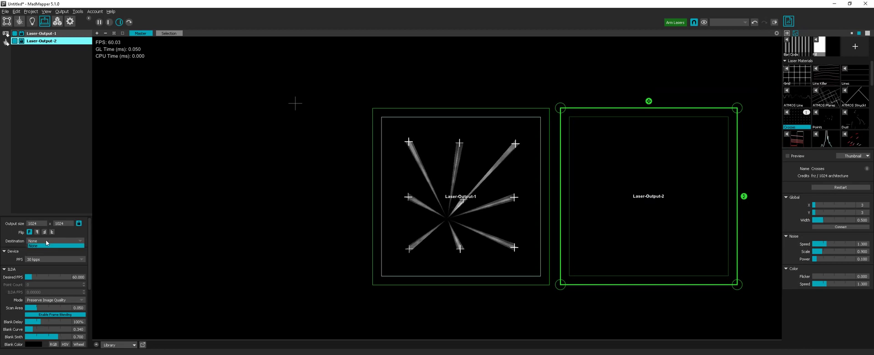
left_click(46, 246)
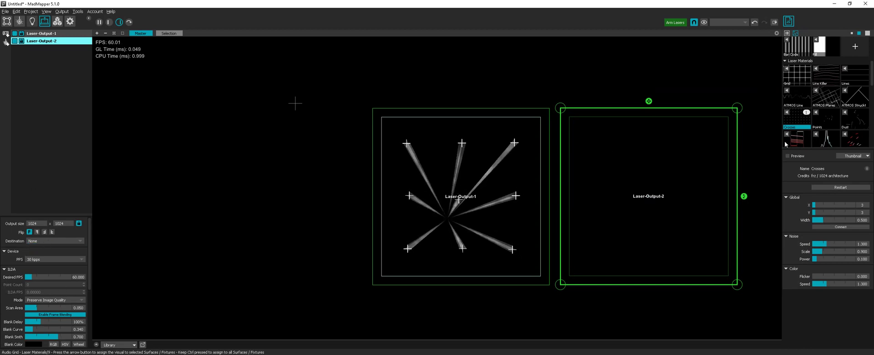
scroll(573, 166, "down", 3)
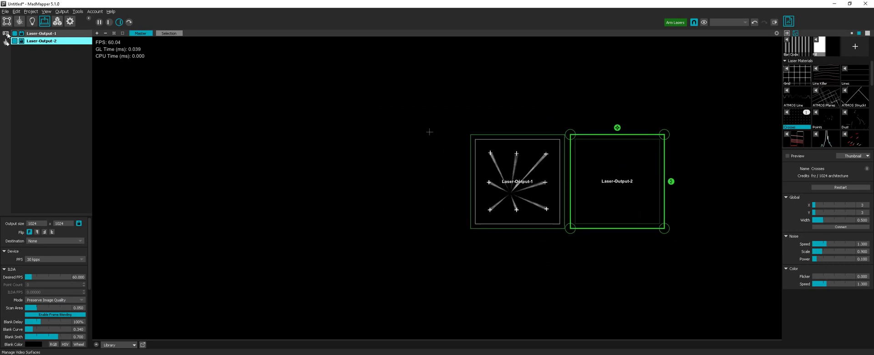
Step: Add Laser-Output-3 and Laser-Output-4, placing each to the right of the previous output
left_click(4, 44)
left_click_drag(528, 186, 728, 186)
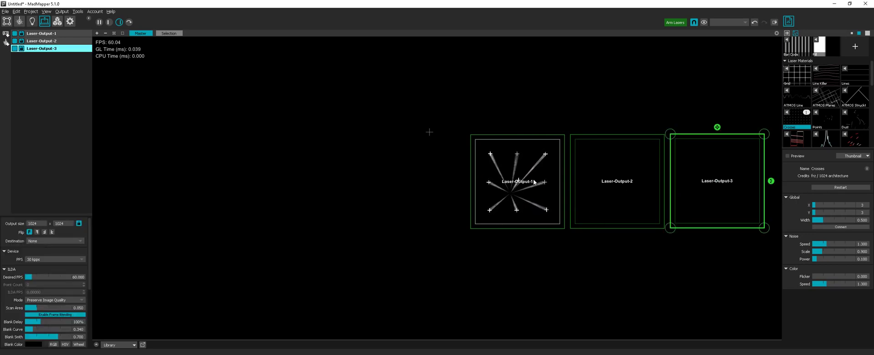
scroll(402, 172, "down", 2)
mouse_move(627, 179)
left_mouse_down()
mouse_move(698, 184)
mouse_move(626, 181)
left_mouse_up()
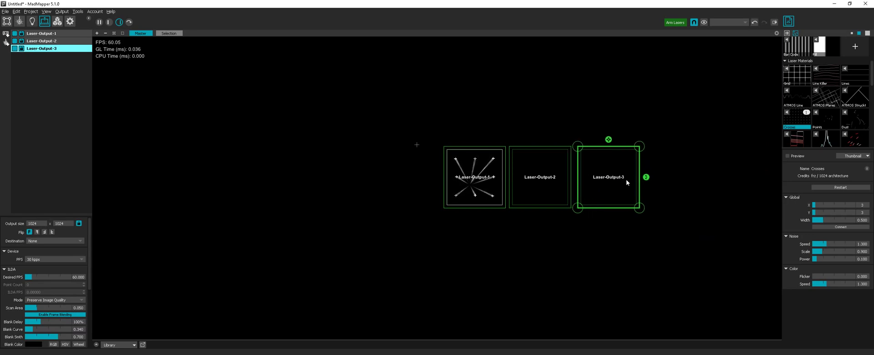
left_click(6, 42)
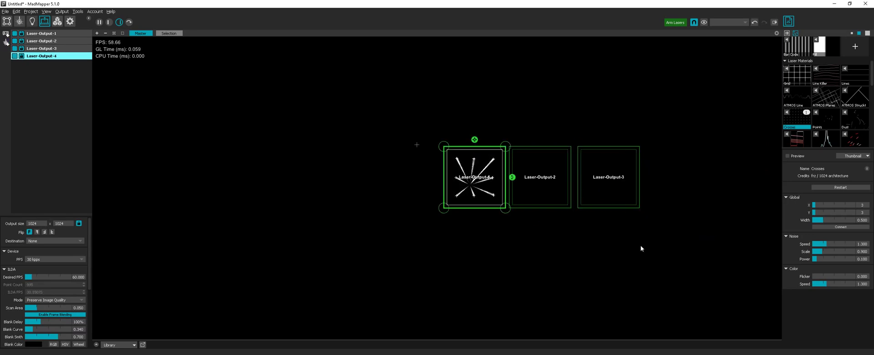
left_click_drag(454, 177, 657, 177)
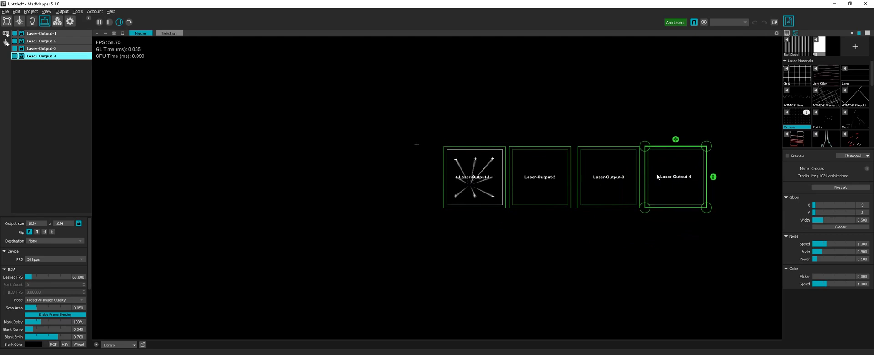
Step: Add a Laser Text surface on Laser-Output-2 and change its text from MAD to MadLaser
left_click(19, 22)
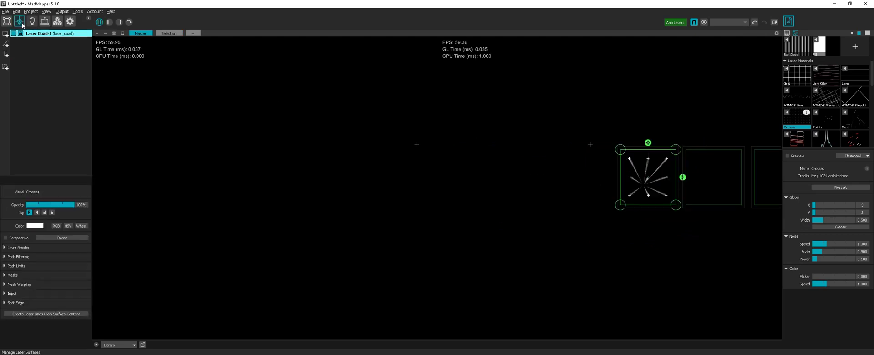
left_click(6, 54)
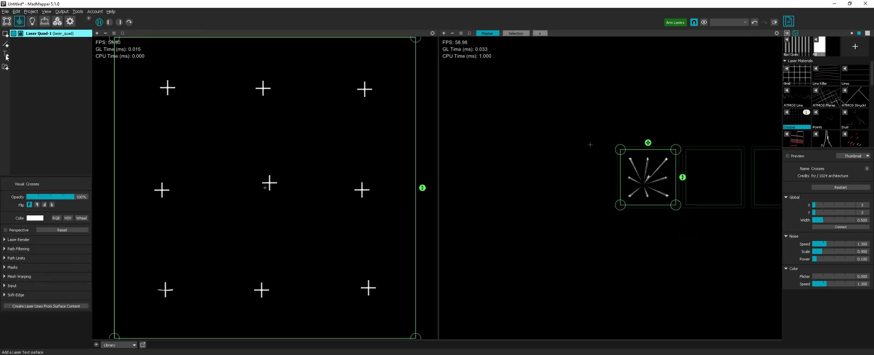
left_click_drag(627, 183, 717, 182)
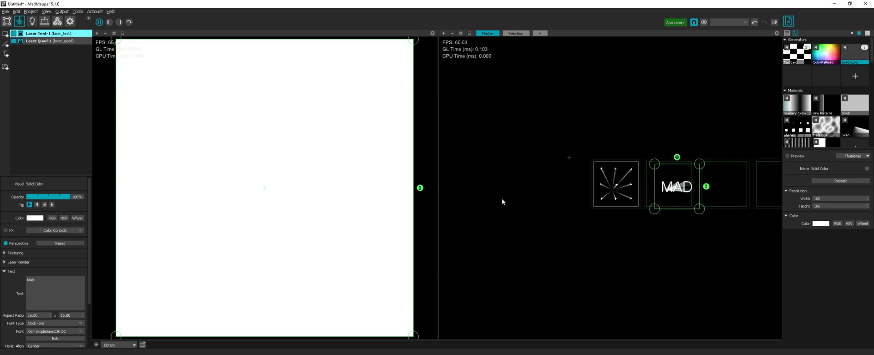
left_click(119, 23)
scroll(471, 203, "up", 3)
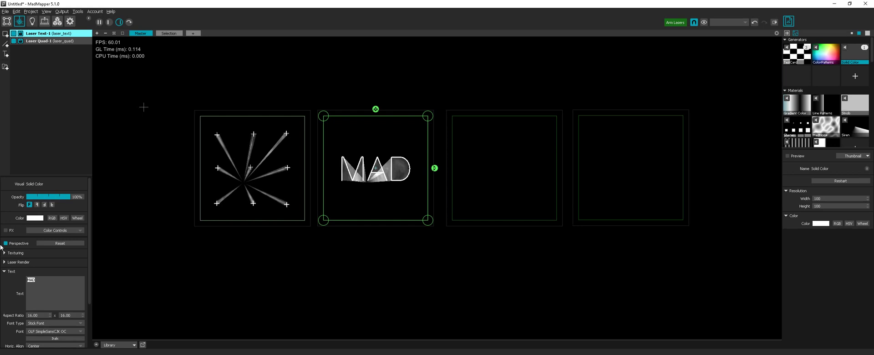
type("MadLaser")
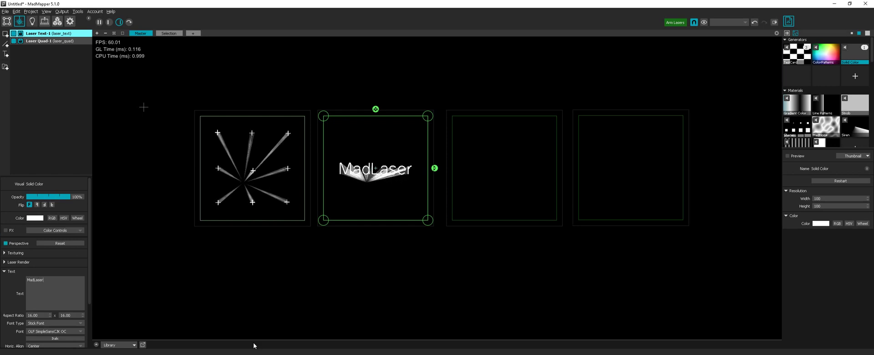
Step: Draw a curved Laser Lines path in the third output and apply the Line Patterns material
left_click(6, 44)
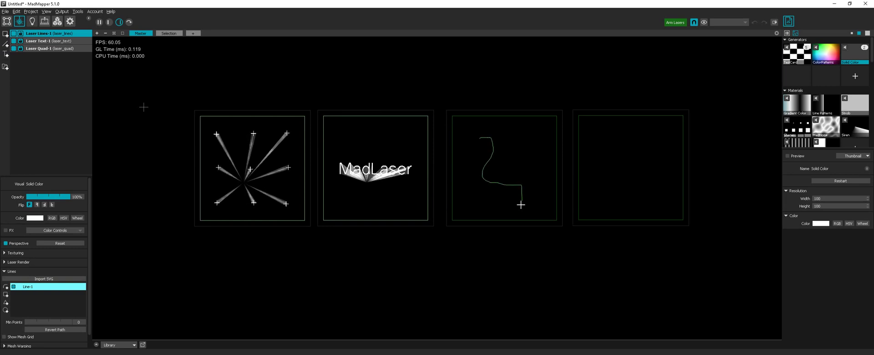
left_click(518, 166)
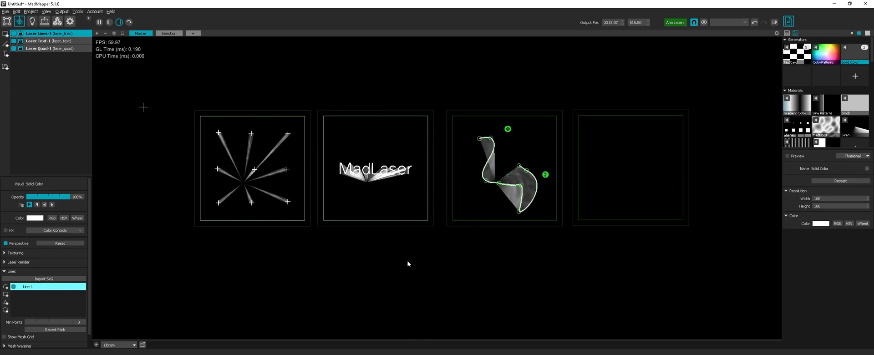
left_click(815, 99)
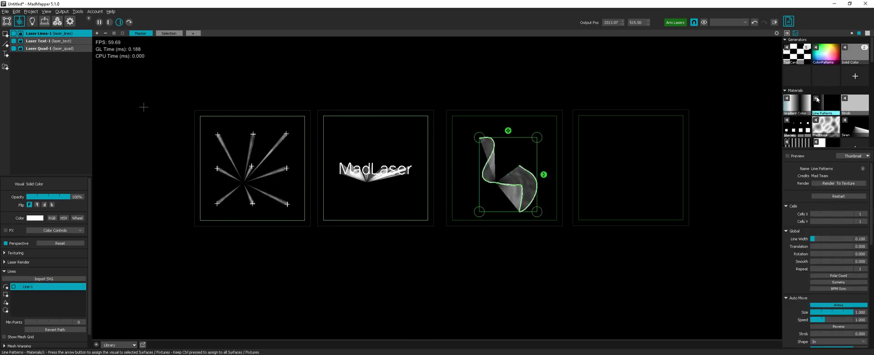
left_click(817, 99)
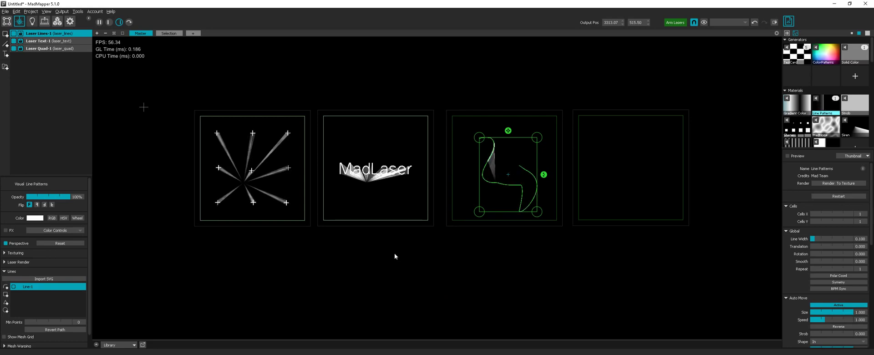
Step: View the crosses, MadLaser text and curved line in wysiwyg's shaded live view, then return to MadMapper
key("alt+Tab")
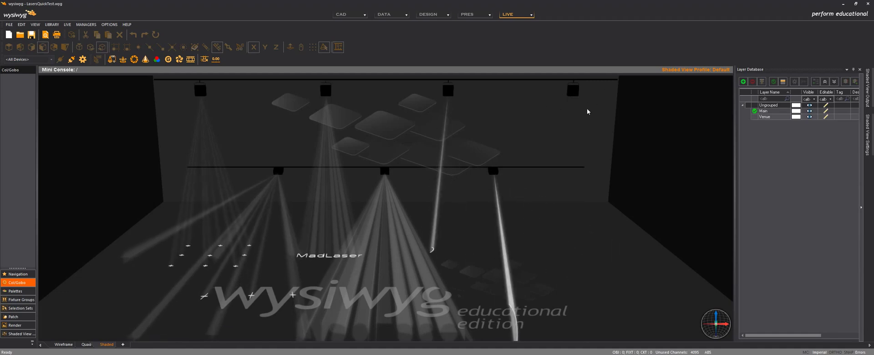
key("alt+Tab")
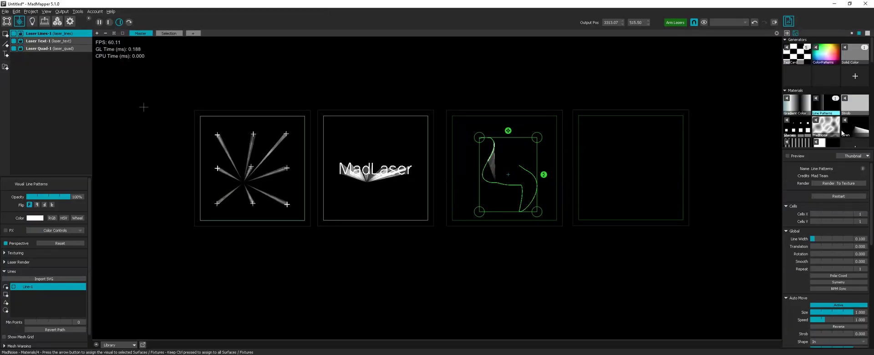
Step: Drop the Beam Patterns 2 material from the library onto the fourth laser output
scroll(838, 100, "down", 3)
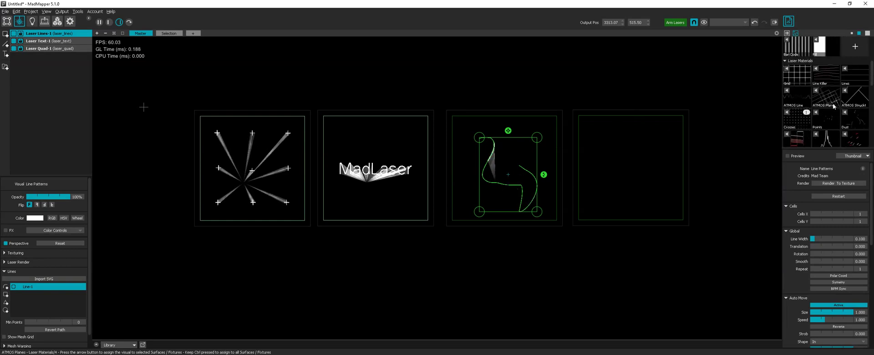
scroll(824, 114, "down", 3)
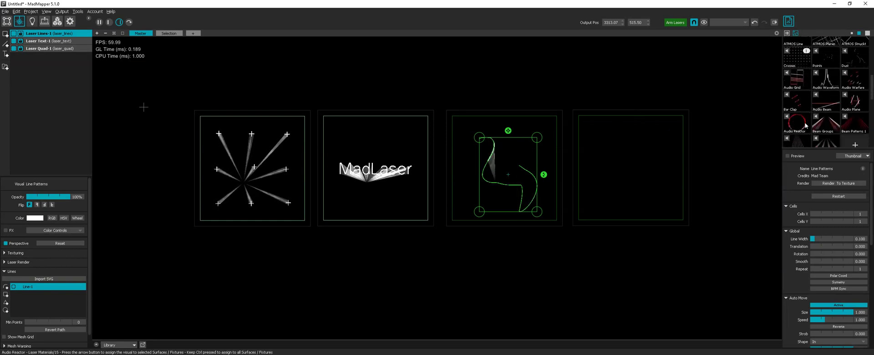
scroll(807, 126, "down", 1)
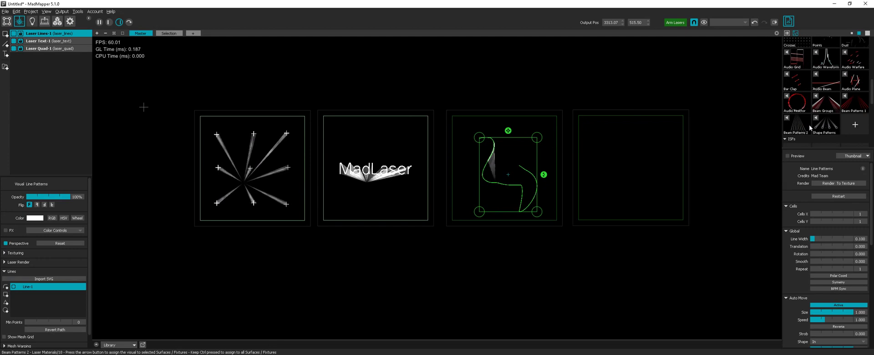
left_click_drag(810, 128, 720, 156)
left_click_drag(642, 170, 642, 170)
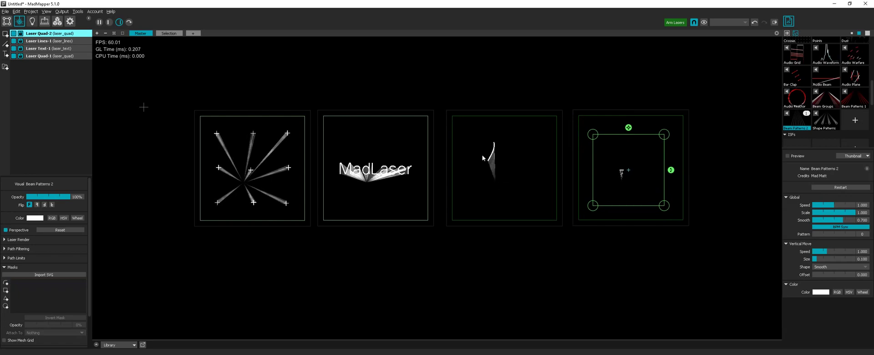
Step: Set the master BPM Source to Manual at 118.02
left_click(69, 21)
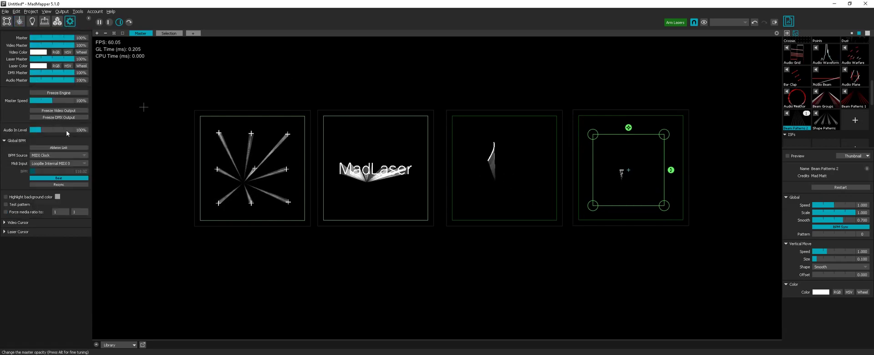
left_click(58, 155)
left_click(53, 161)
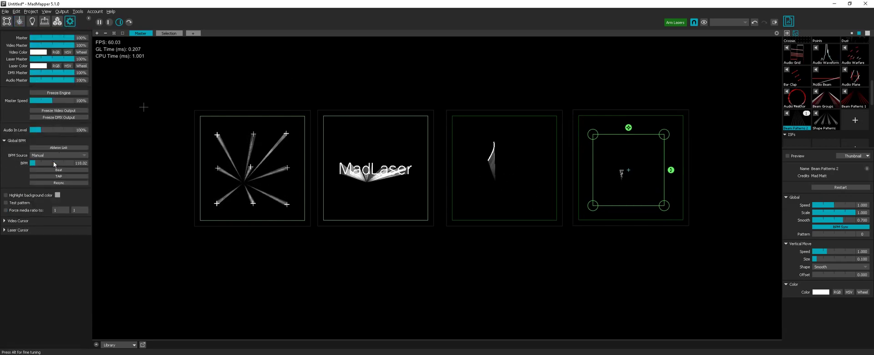
Step: Watch the sweeping beam patterns in wysiwyg's live view, then return to MadMapper
left_click(20, 24)
key("alt+Tab")
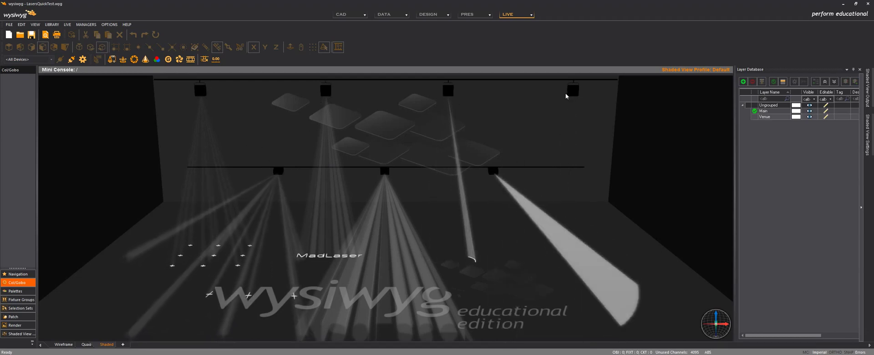
key("alt+Tab")
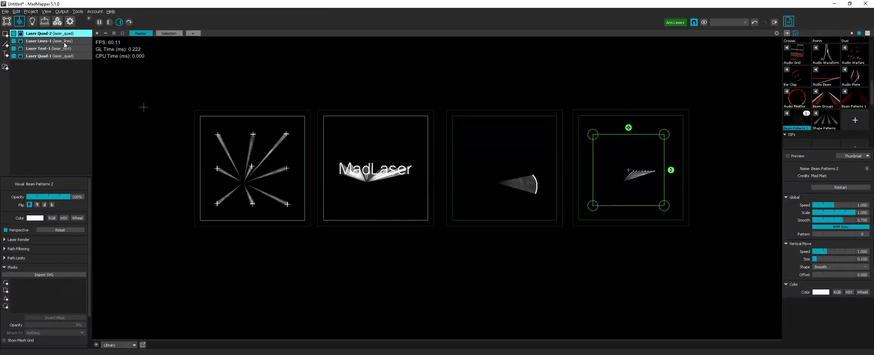
Step: In Output mode, select only Laser-Output-1 from the list of four laser outputs
left_click(46, 23)
left_click(40, 33, "shift")
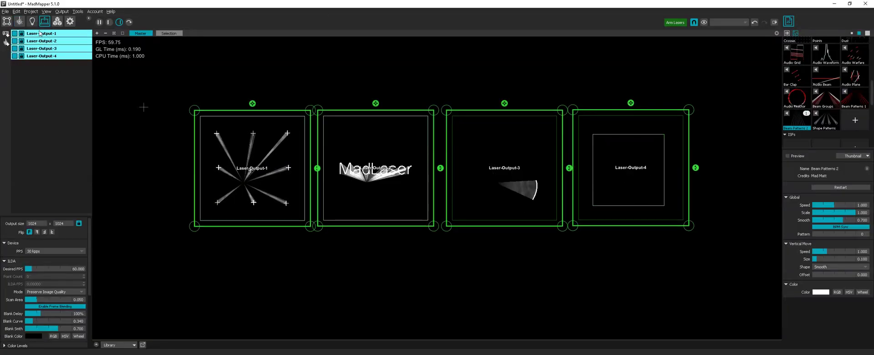
left_click(47, 32)
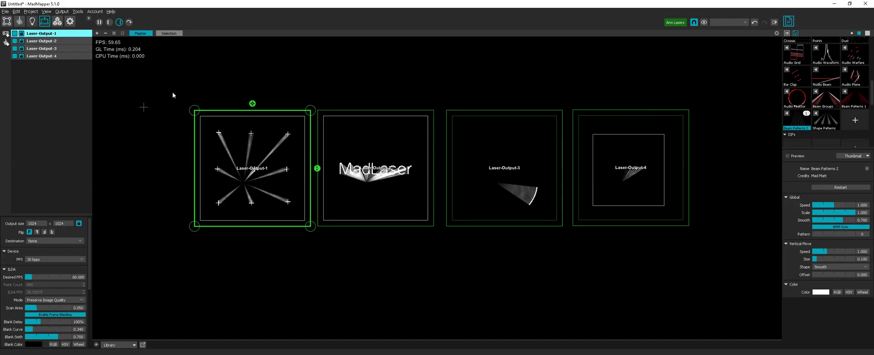
Step: Watch wysiwyg's shaded live view showing crosses, MadLaser text, curved line and sweeping beams
key("alt+Tab")
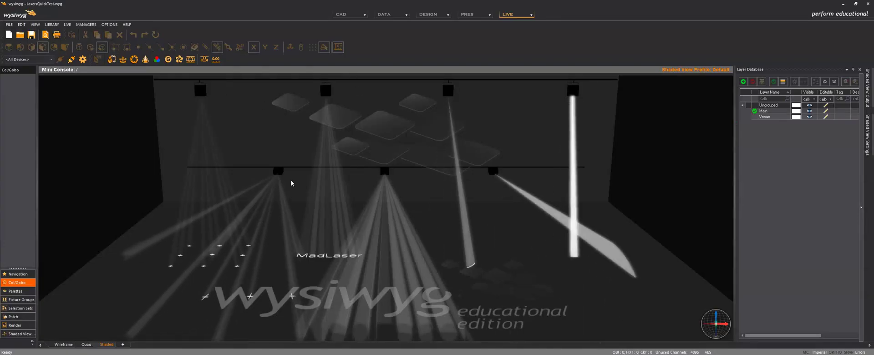